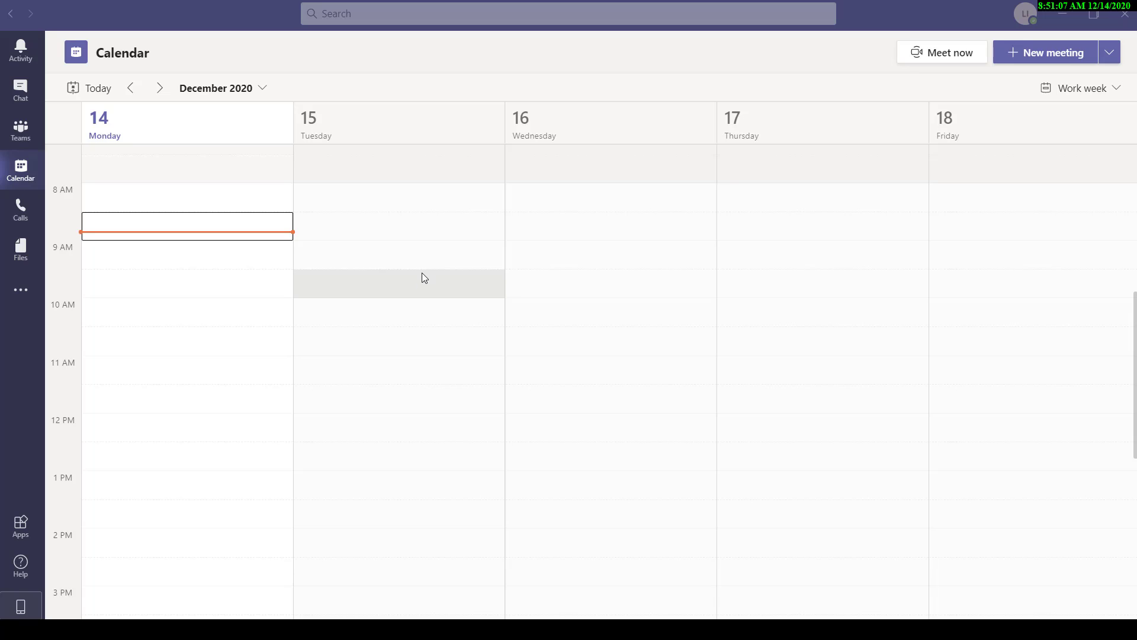
Go to the Finance Team General channel and begin a blank new conversation
{"action": "left_click", "coordinate": [15, 145]}
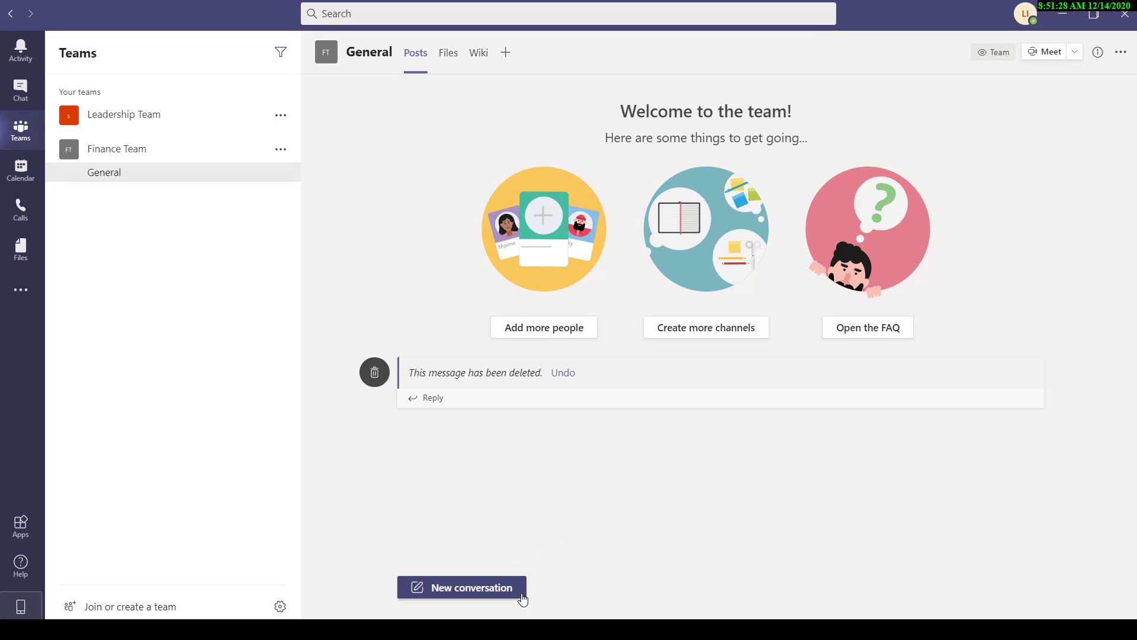
{"action": "left_click", "coordinate": [523, 597]}
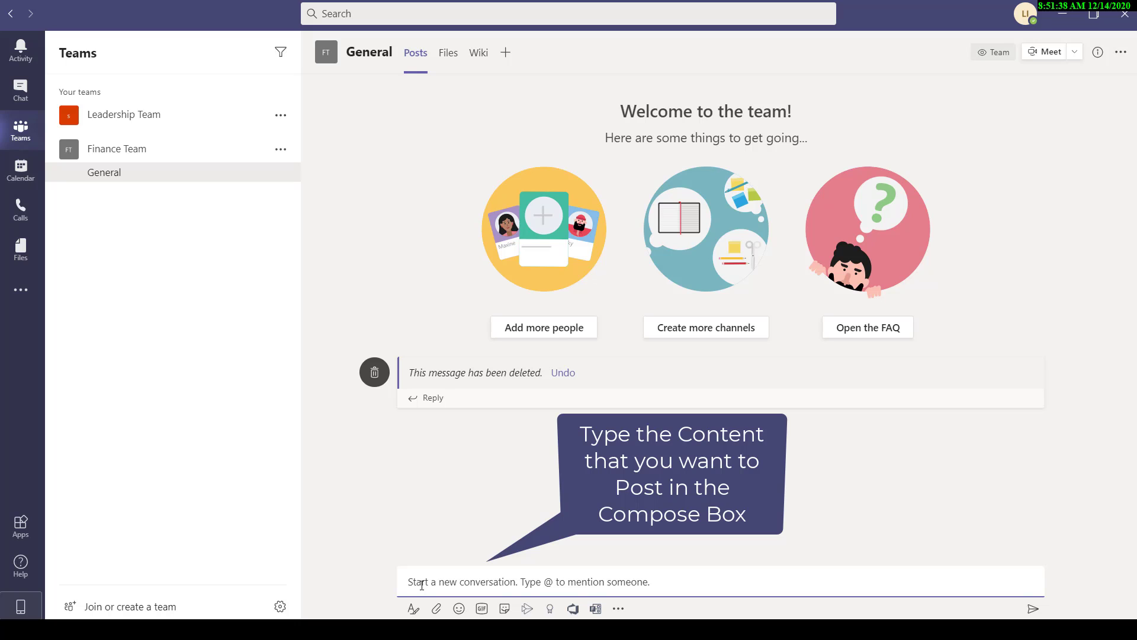
{"action": "type", "text": "He"}
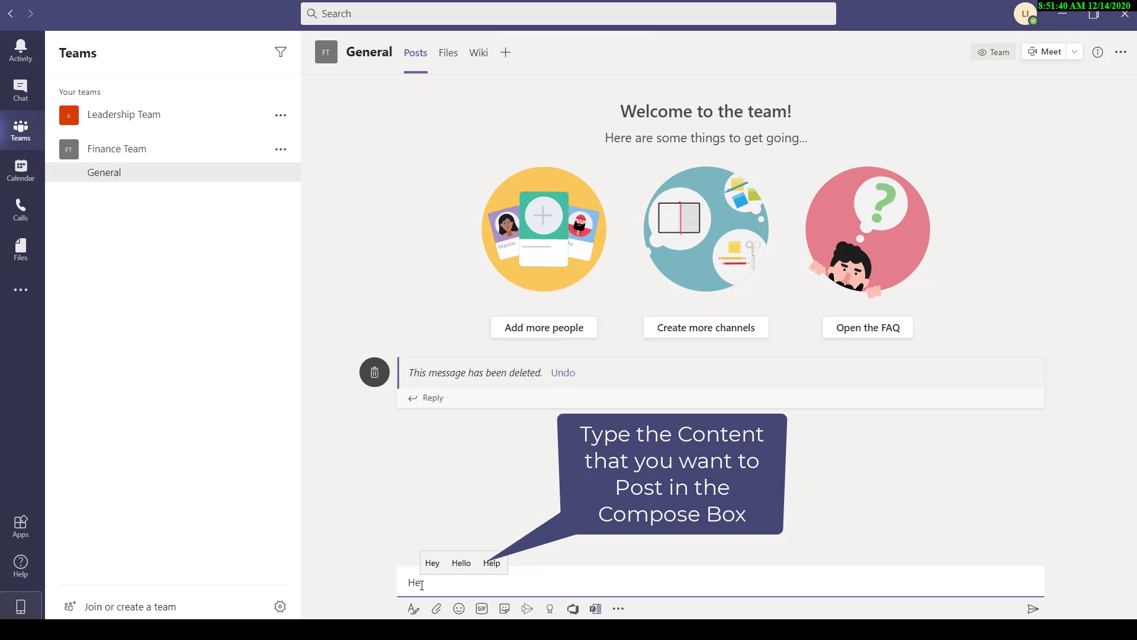
{"action": "type", "text": "llo"}
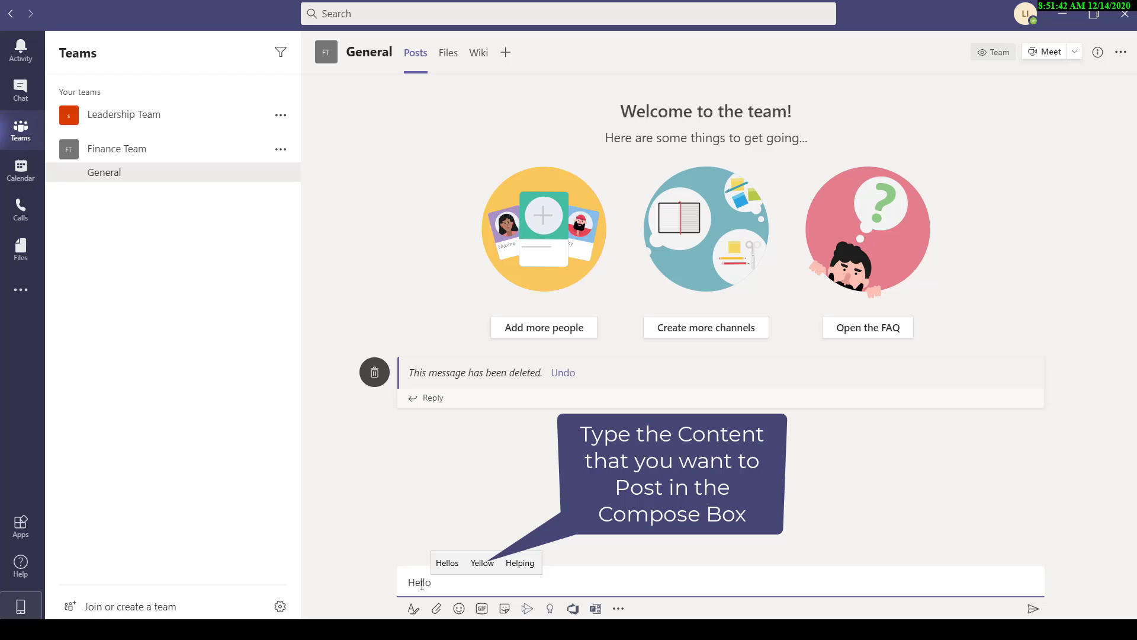
{"action": "type", "text": " Team, p"}
{"action": "type", "text": "lea"}
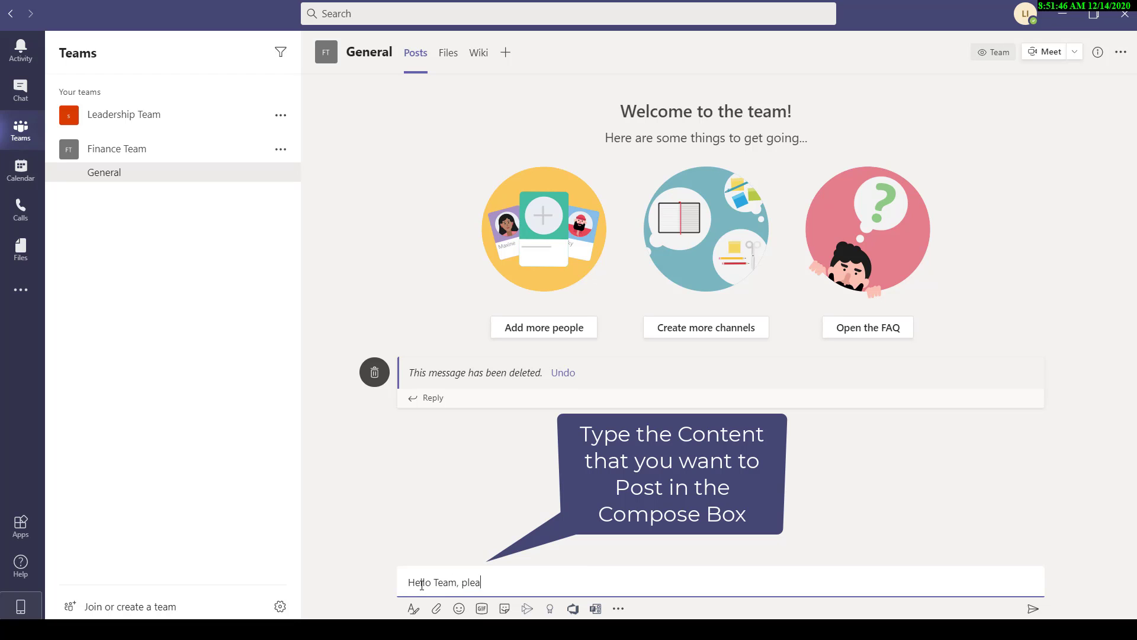
{"action": "type", "text": "se be sure to u"}
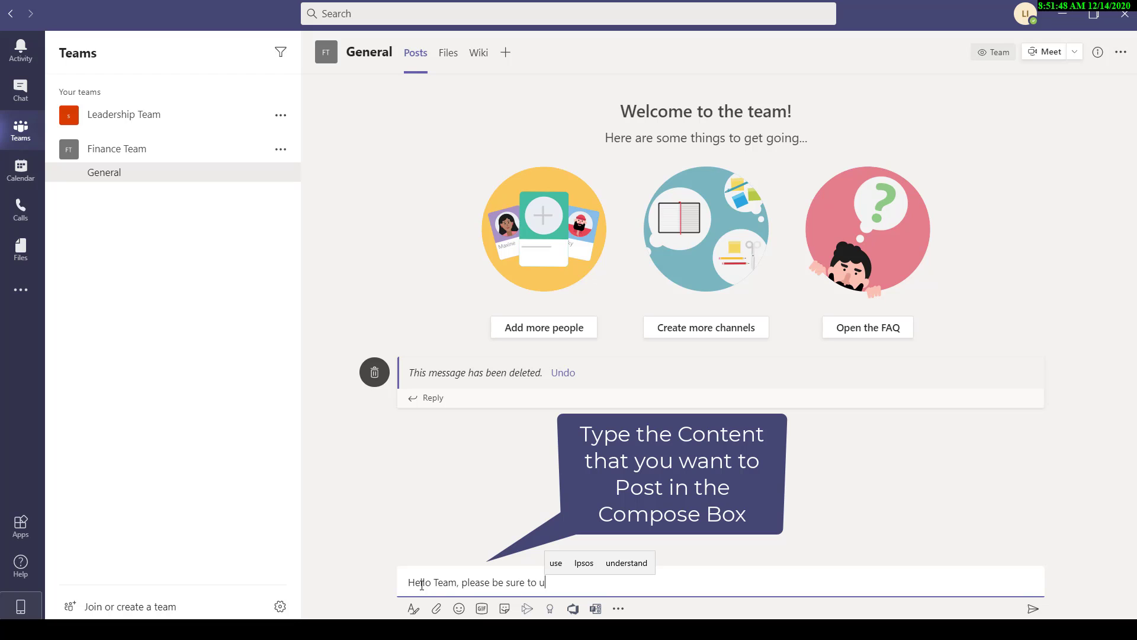
{"action": "type", "text": "pdate your proje"}
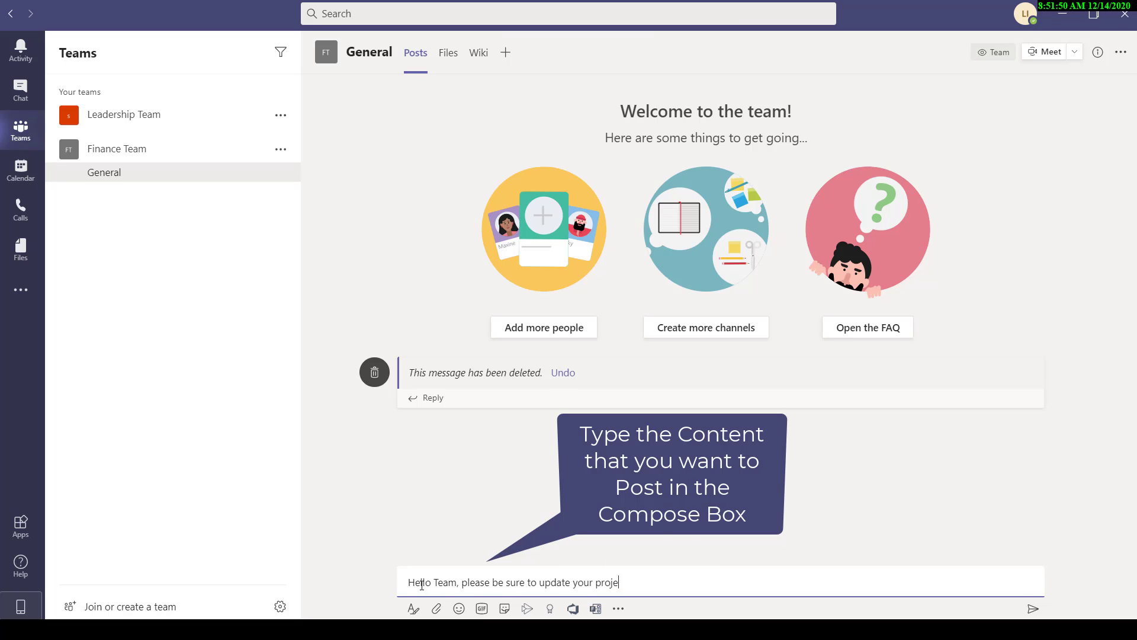
{"action": "type", "text": "ct status rep"}
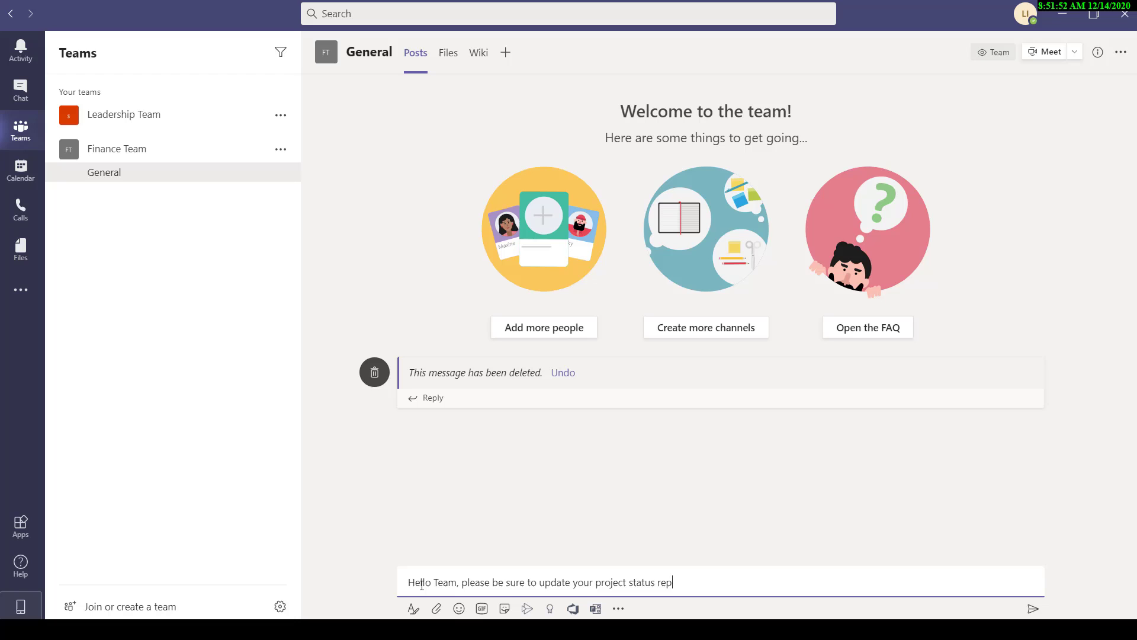
{"action": "type", "text": "orts!"}
Send the 'Hello Team, please be sure to update your project status reports!' post
{"action": "left_click", "coordinate": [1033, 609]}
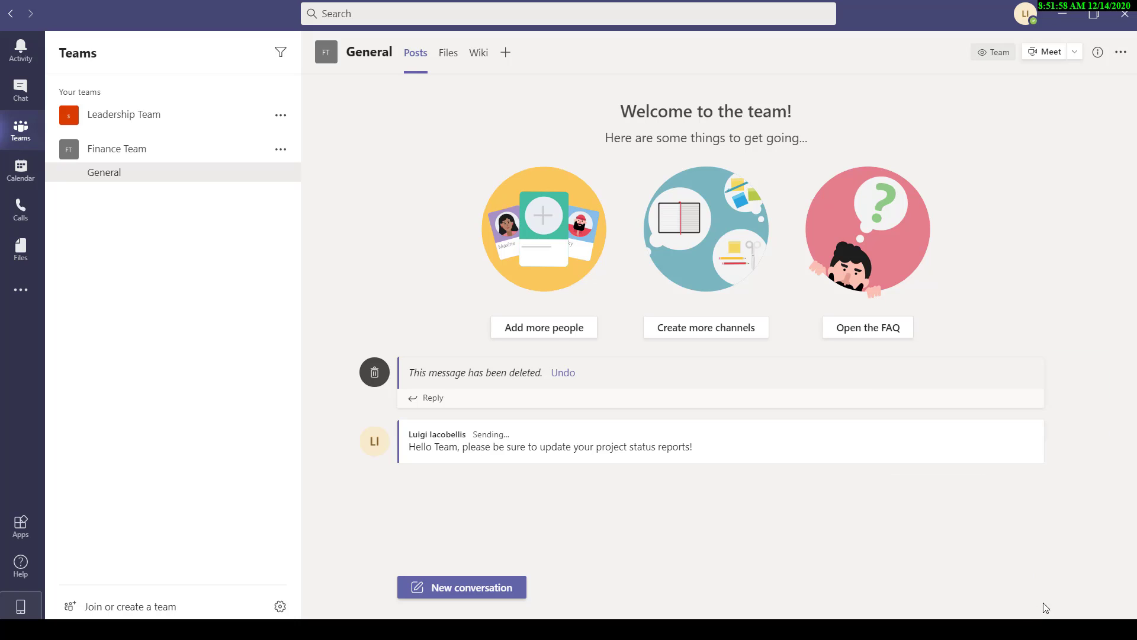